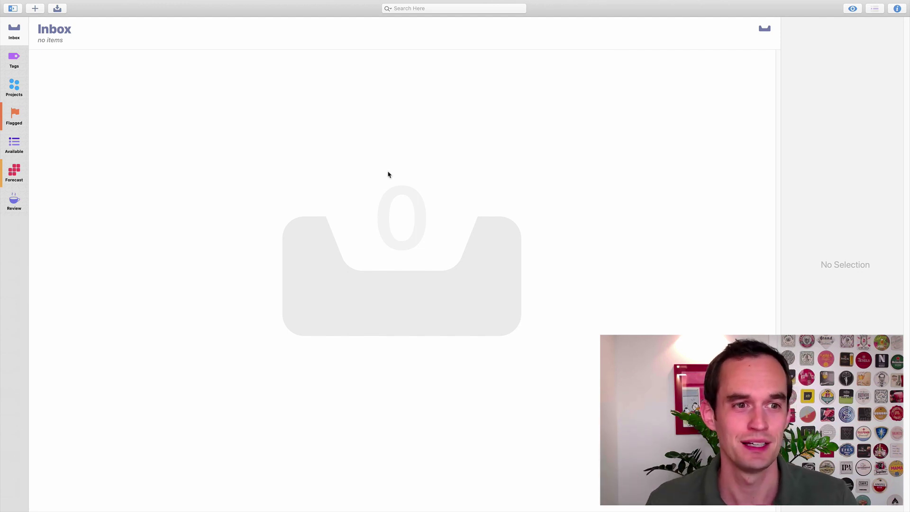
Show the projects outline with the Health folder's Single actions list.
left_click(14, 88)
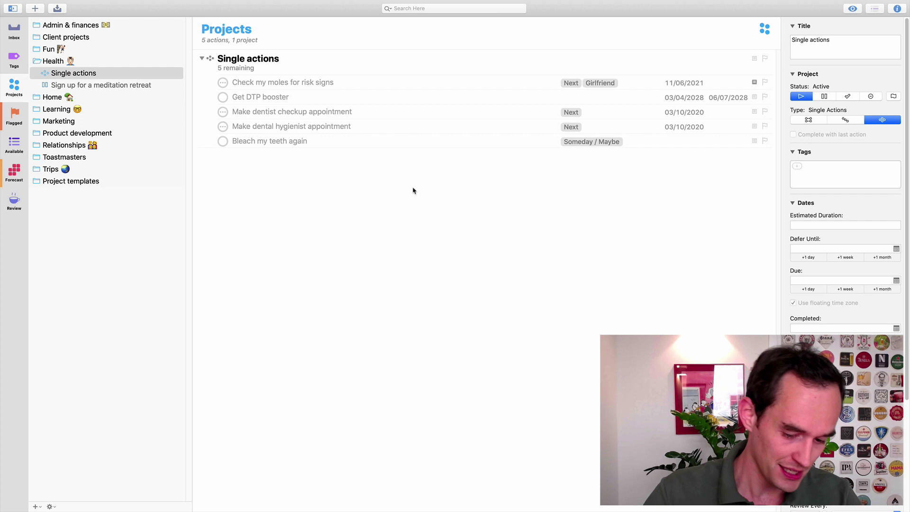
Add a 'Meditate' action to Single actions and give it a repeat interval.
key("super+n")
type("Meditate")
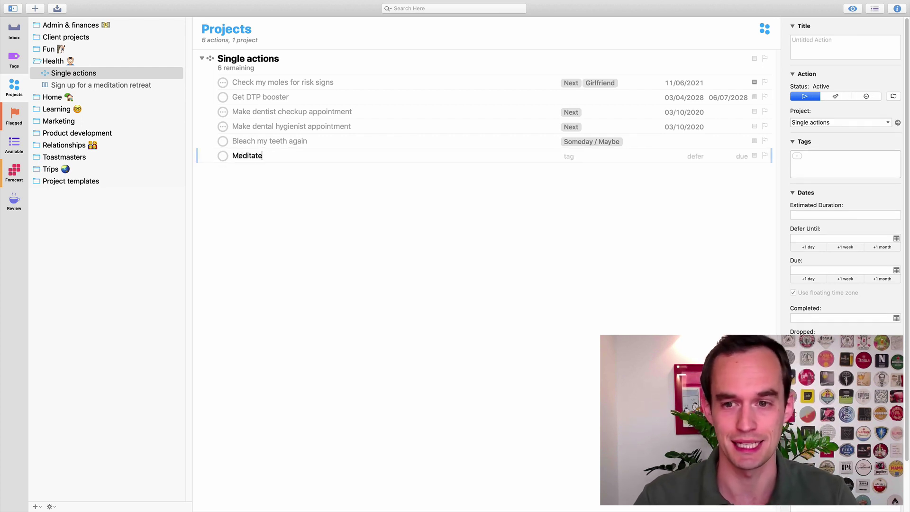
key("Return")
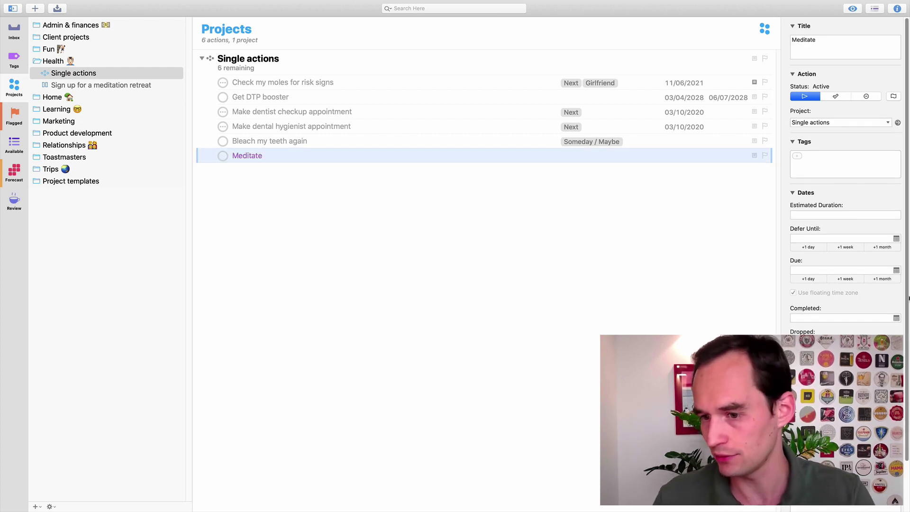
scroll(849, 270, "down", 3)
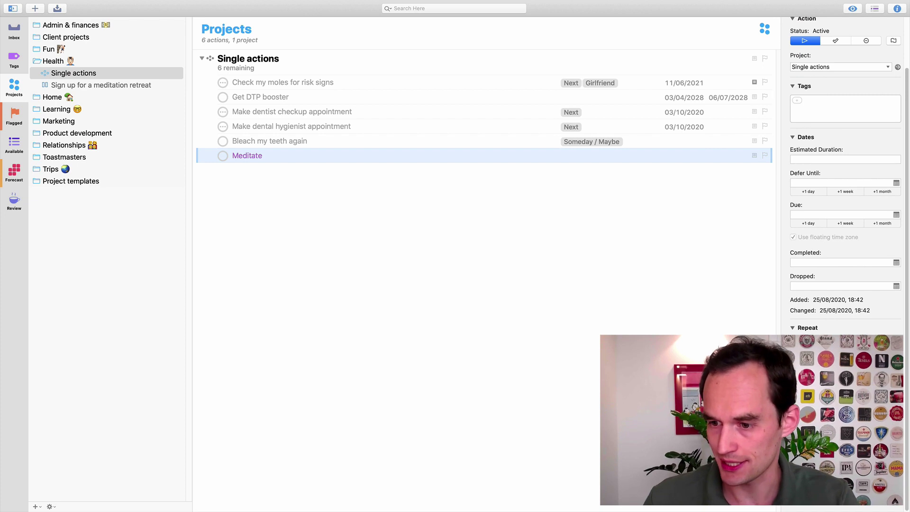
left_click(880, 326)
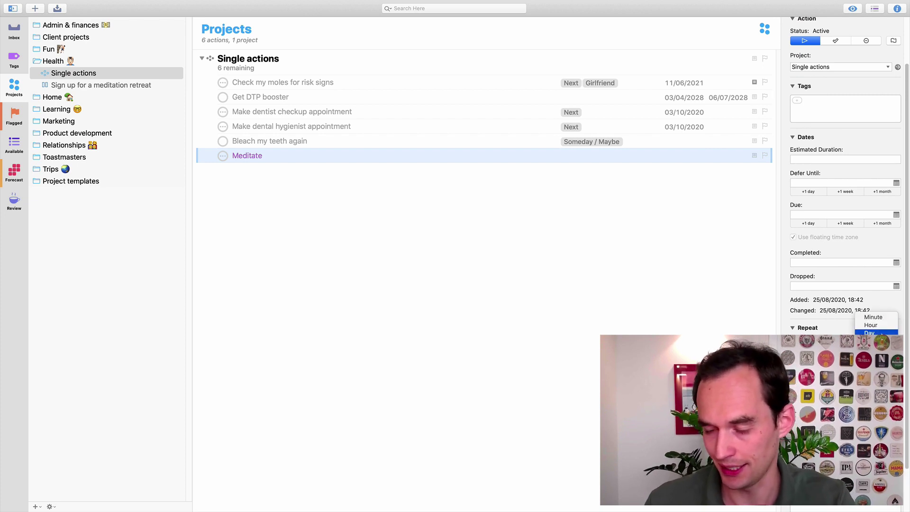
left_click(881, 326)
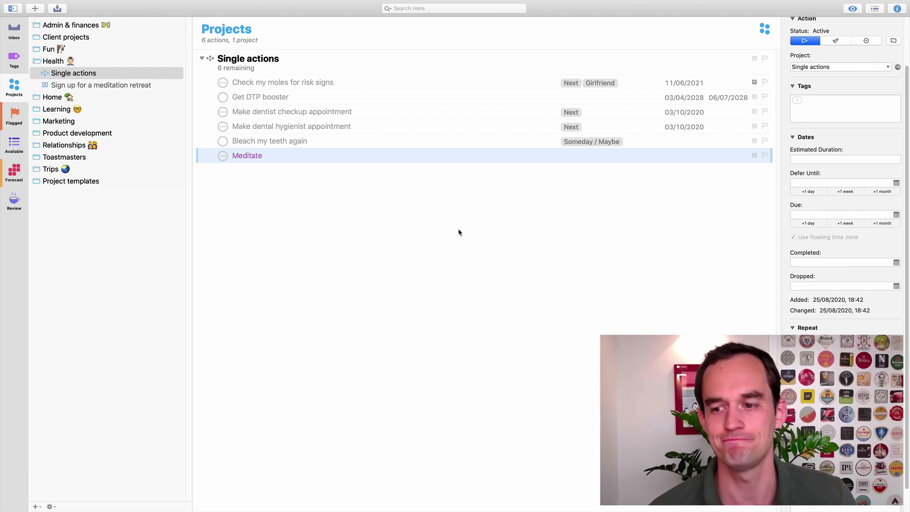
Make Meditate due today, then test completing it and undo the completion.
left_click(804, 214)
type("today")
key("Return")
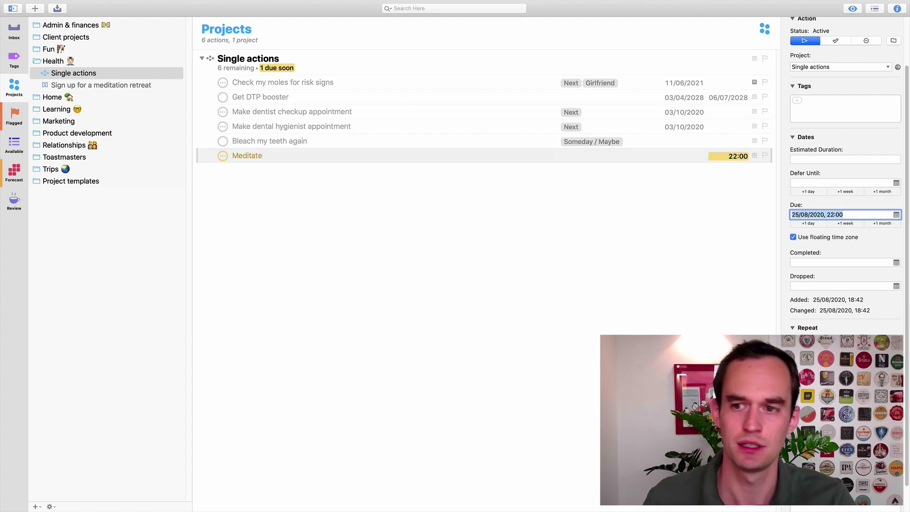
left_click(359, 188)
left_click(334, 160)
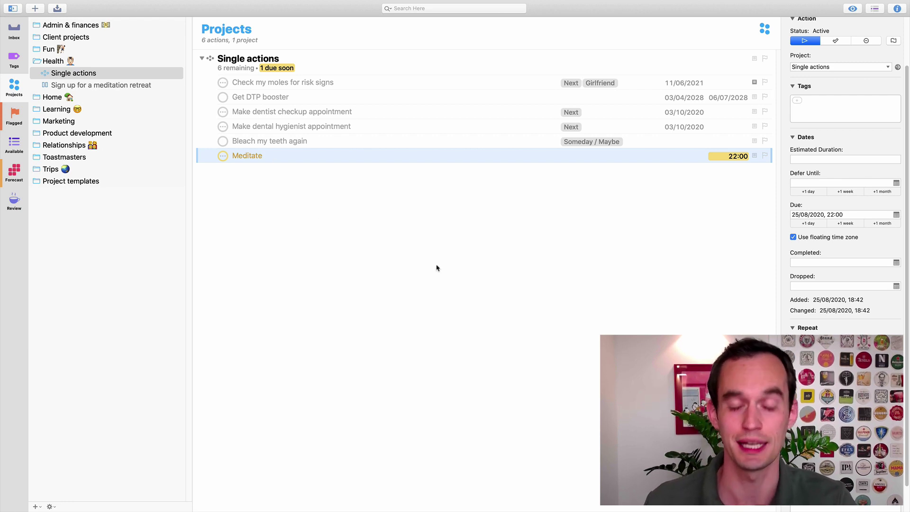
left_click(446, 248)
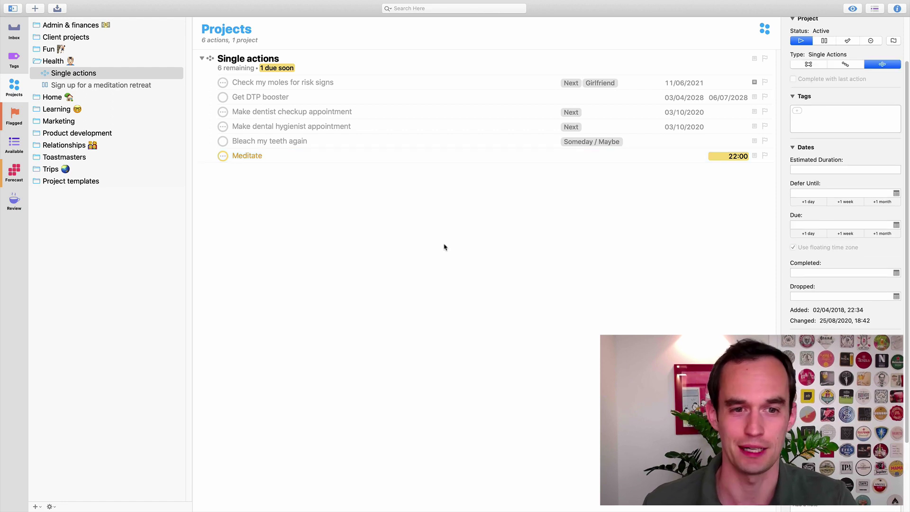
left_click(240, 158)
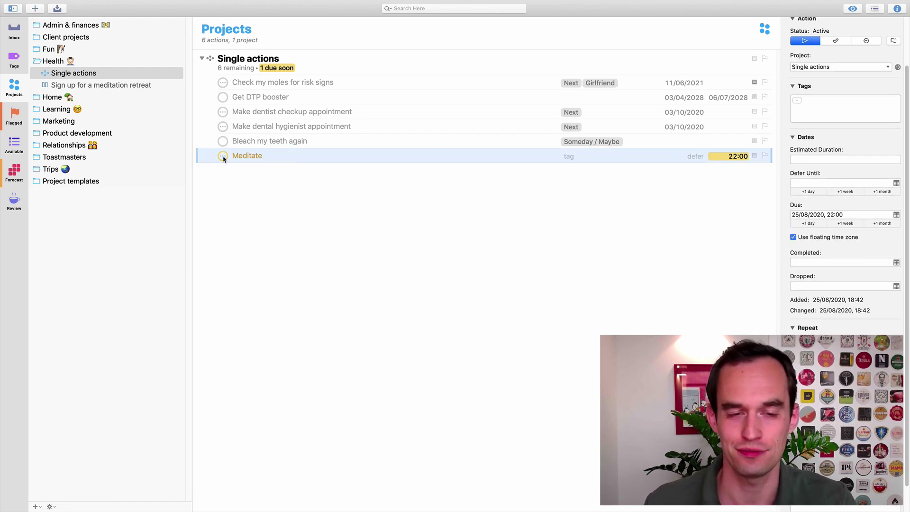
left_click(223, 156)
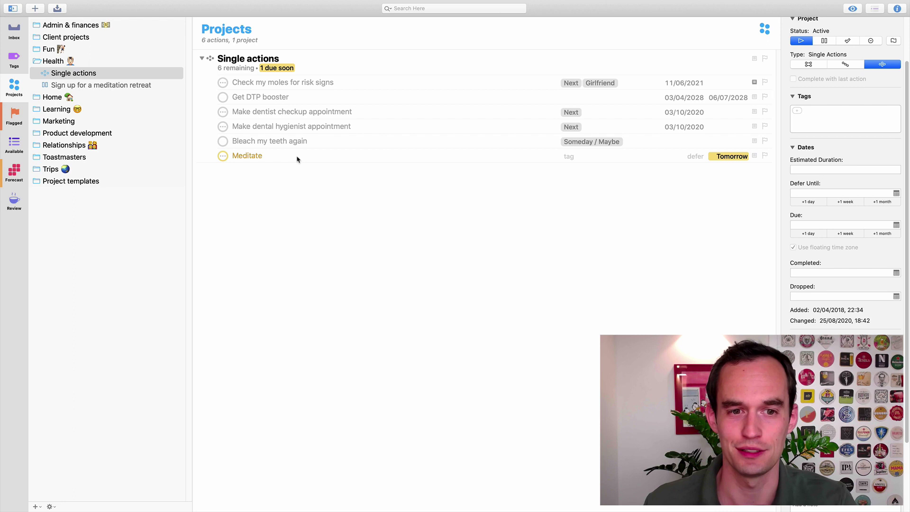
key("super+z")
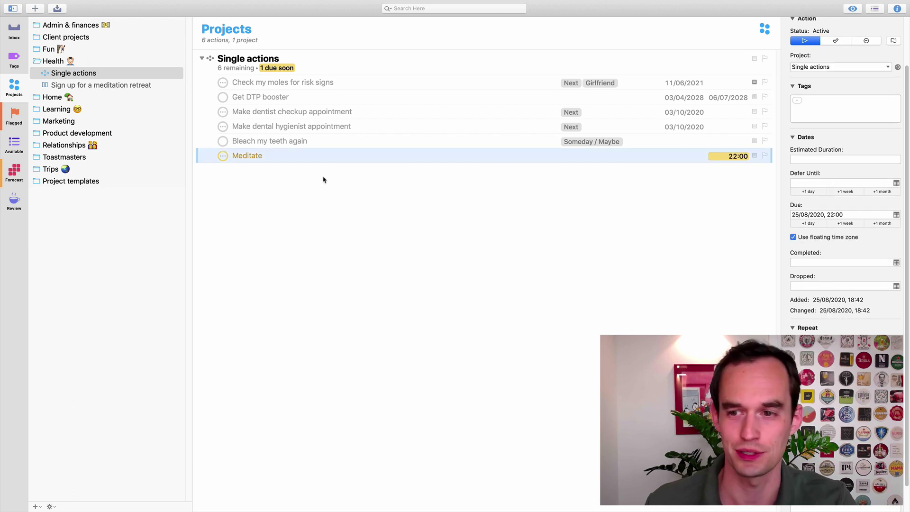
Defer Meditate until today and complete it to produce the recurring copy.
left_click(811, 184)
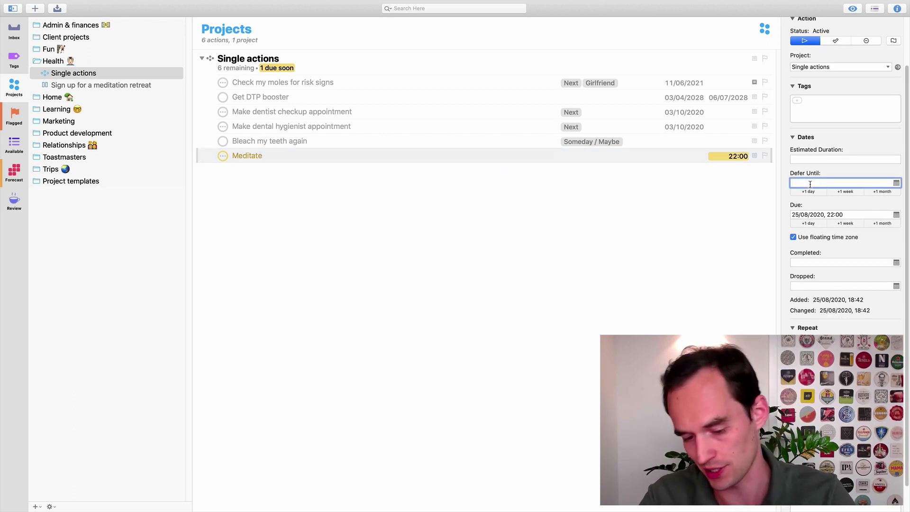
type("today")
key("Return")
left_click(250, 160)
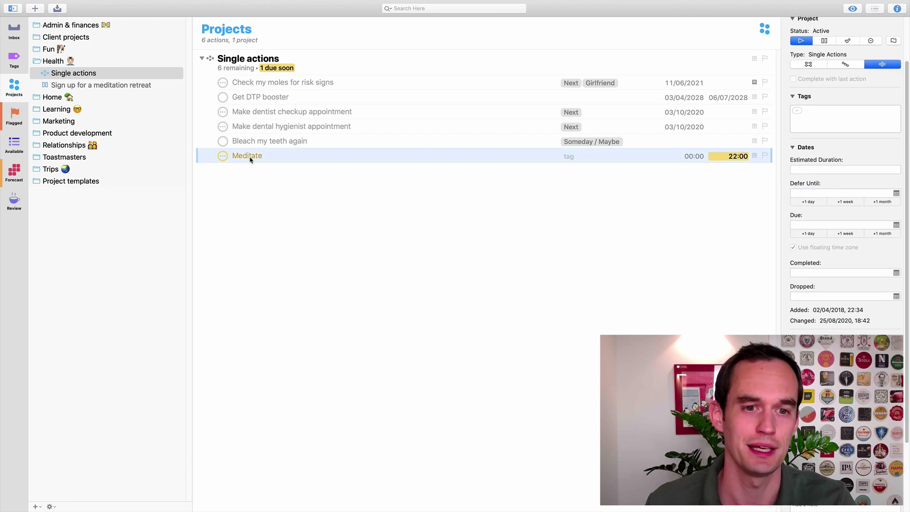
key("super+k")
left_click(343, 160)
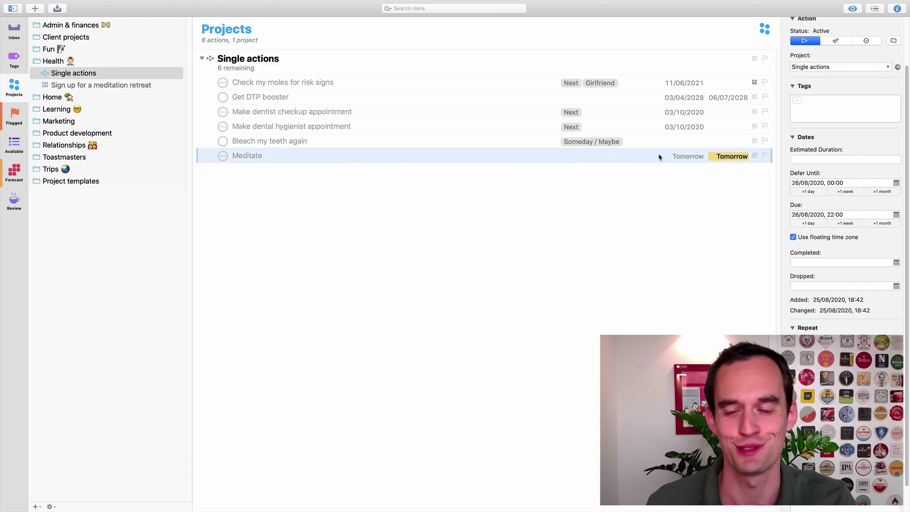
left_click(427, 221)
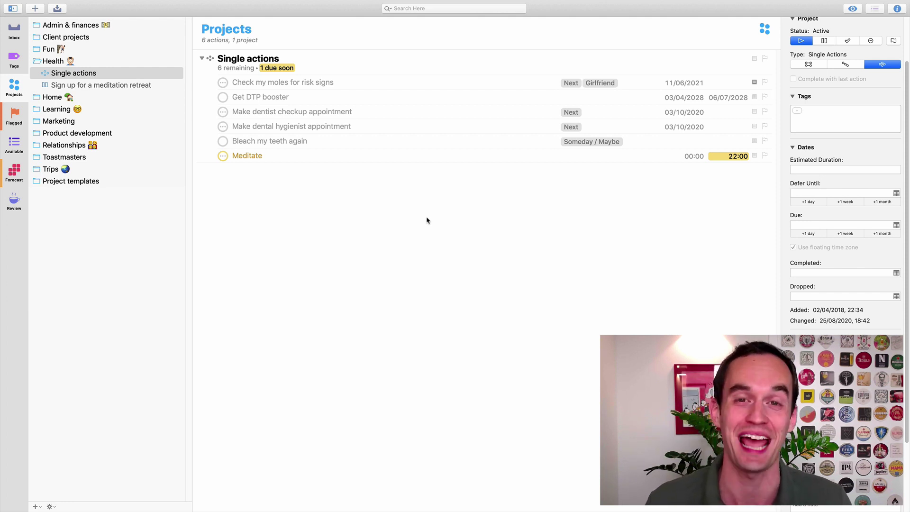
left_click(294, 156)
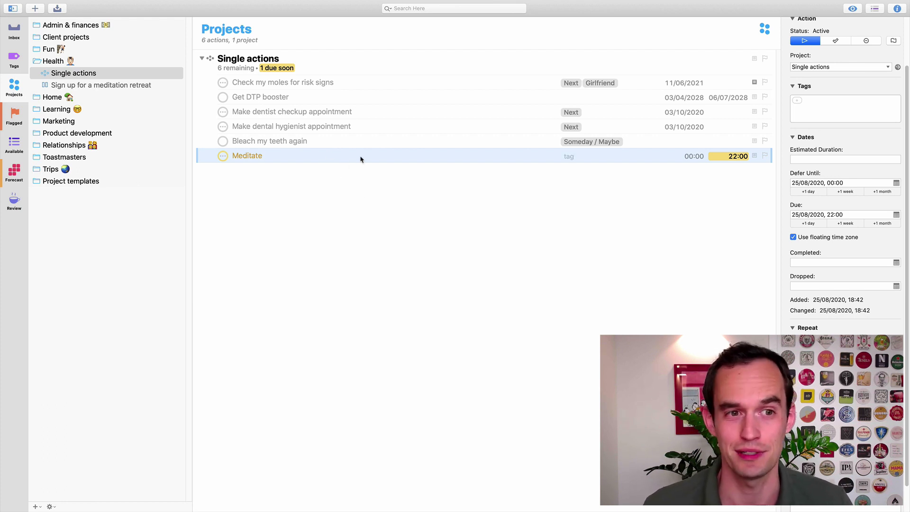
Create a new project in the Health folder named 'Build the habit of meditating daily'.
right_click(56, 61)
left_click(86, 65)
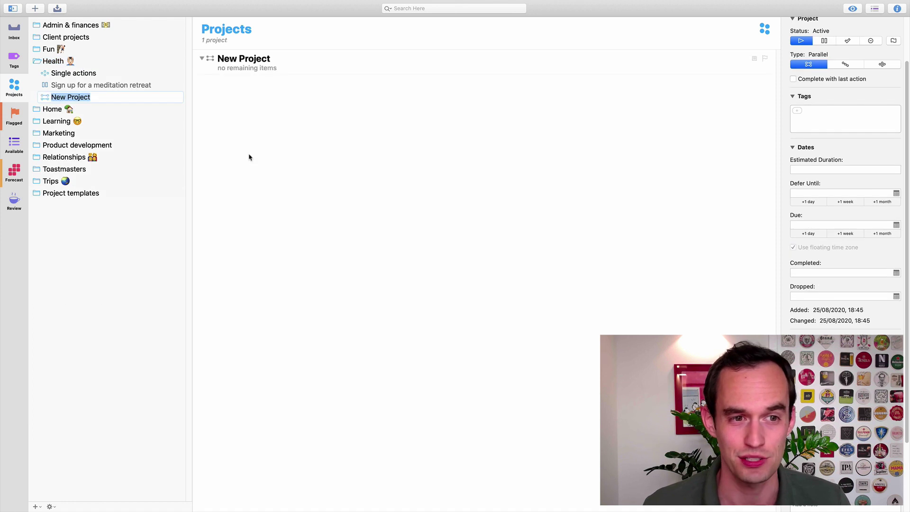
left_click(250, 58)
double_click(251, 58)
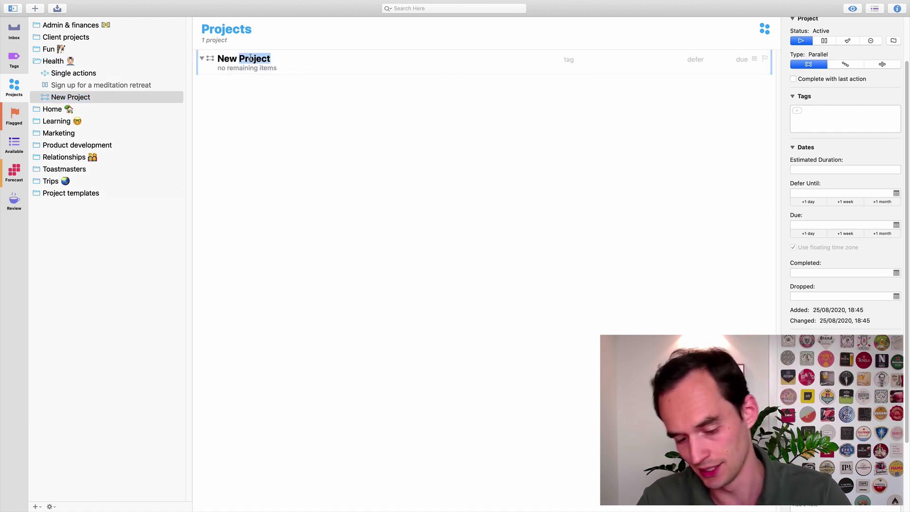
triple_click(250, 58)
type("Build the habit")
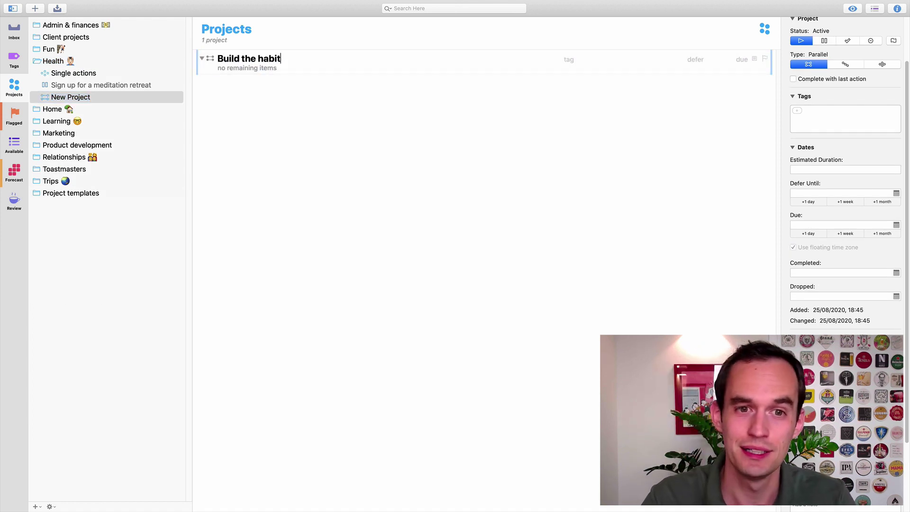
type(" of meditating dail")
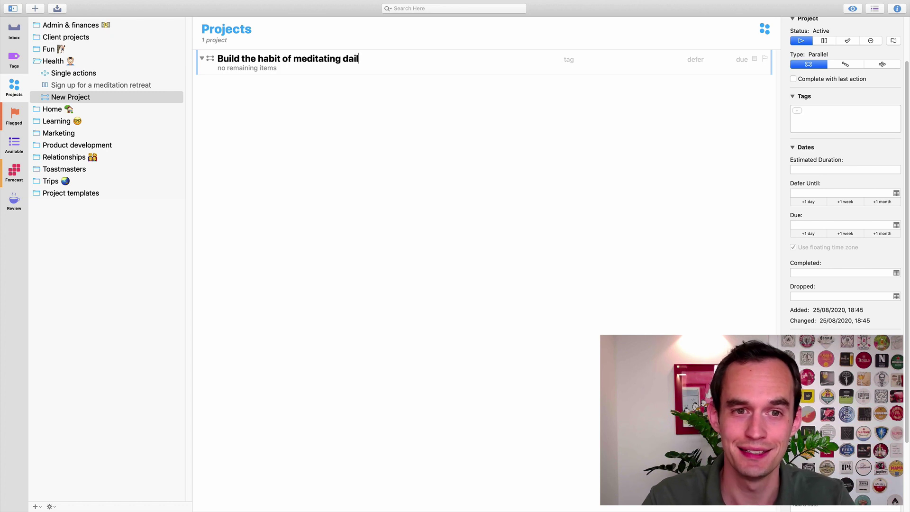
type("y")
key("Return")
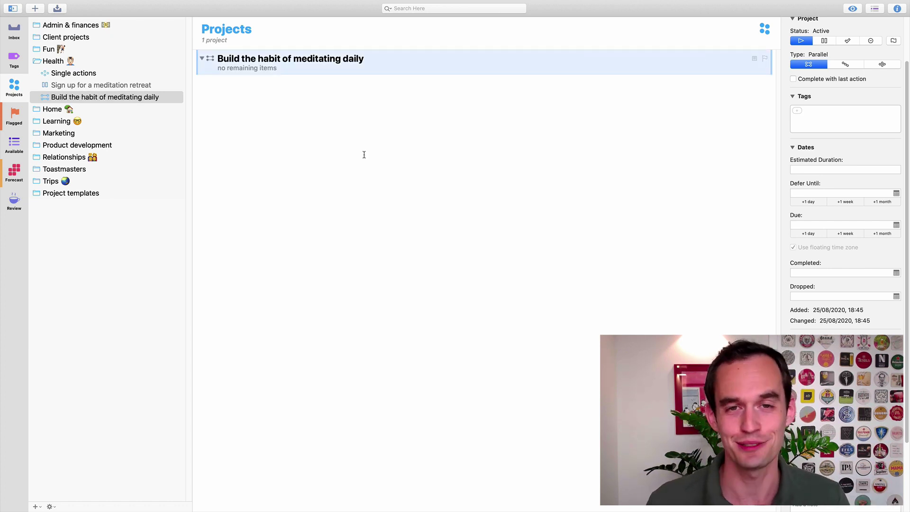
left_click(364, 154)
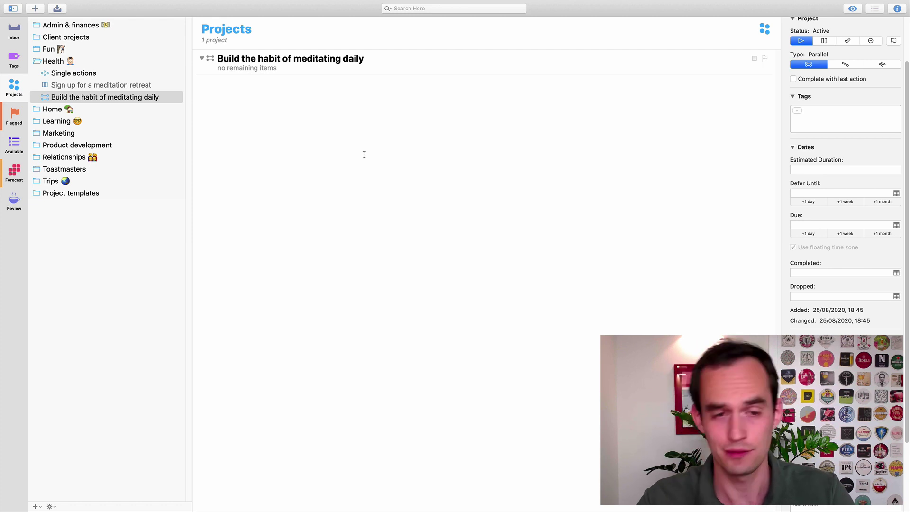
Add actions 'Choose a time of day to meditate…', 'Choose a meditation app that I like', 'Ask a friend to be an accountability buddy…'.
key("super+n")
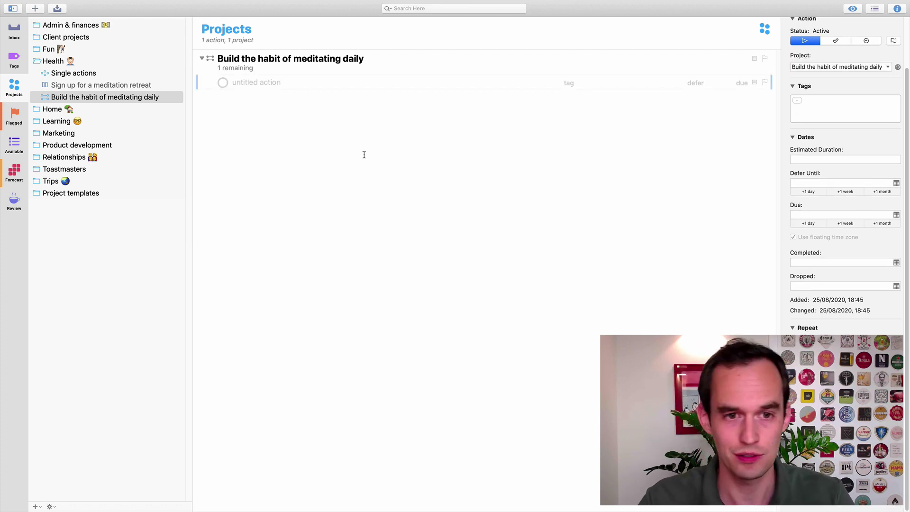
type("Choose a time o")
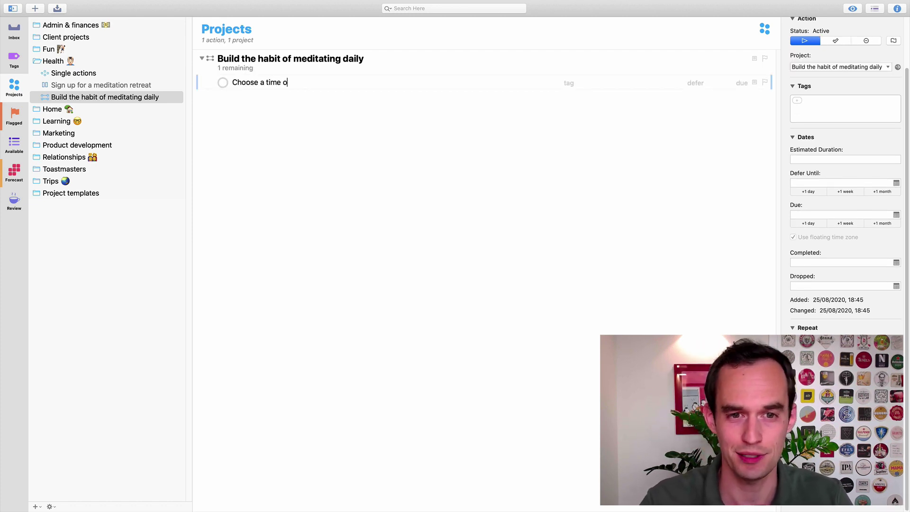
type("f day to meditate and cl")
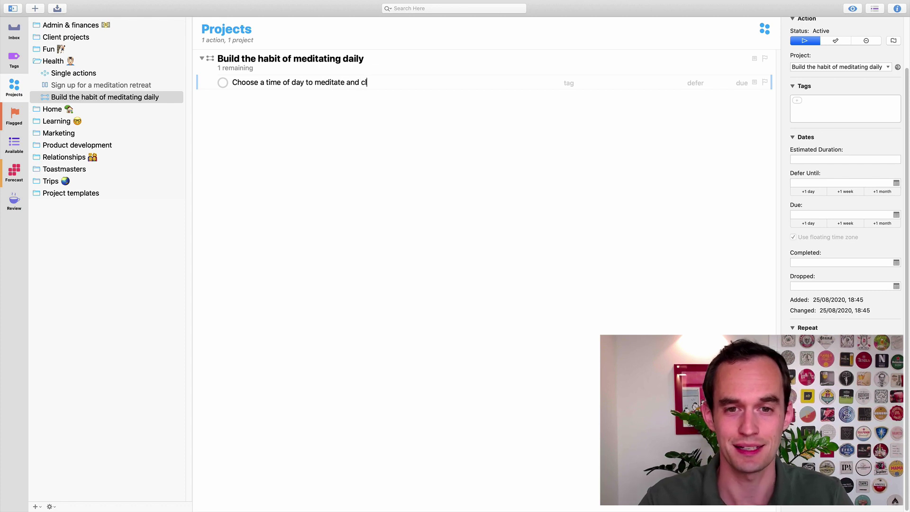
type("ear my schedule for that ")
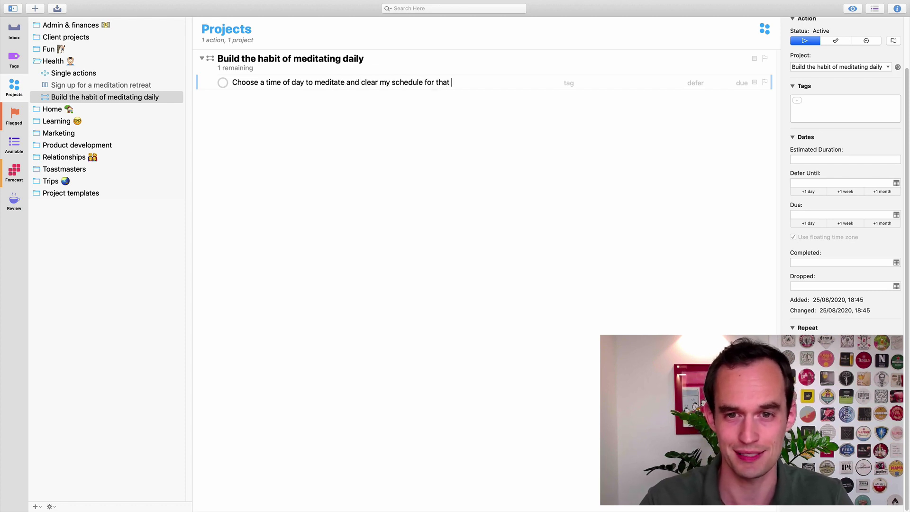
type("time every day")
key("Return")
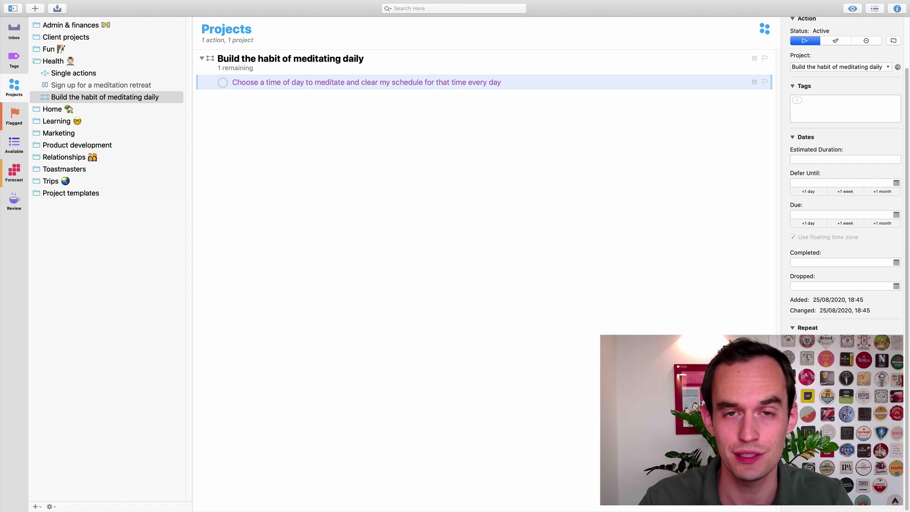
key("Return")
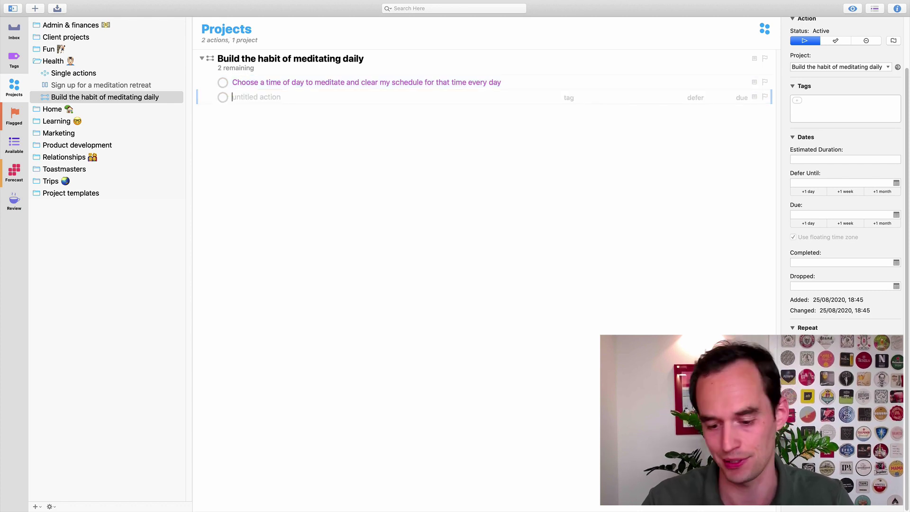
type("Choose a meditati")
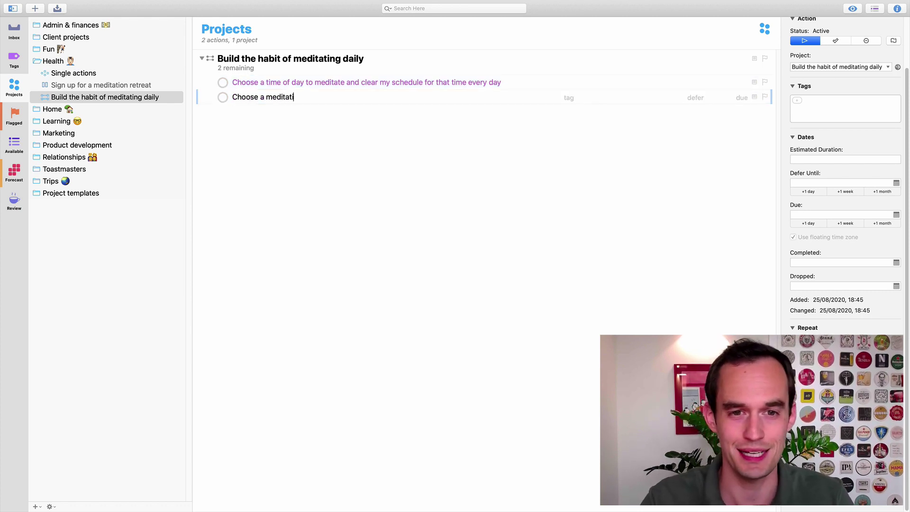
type("on app that I like")
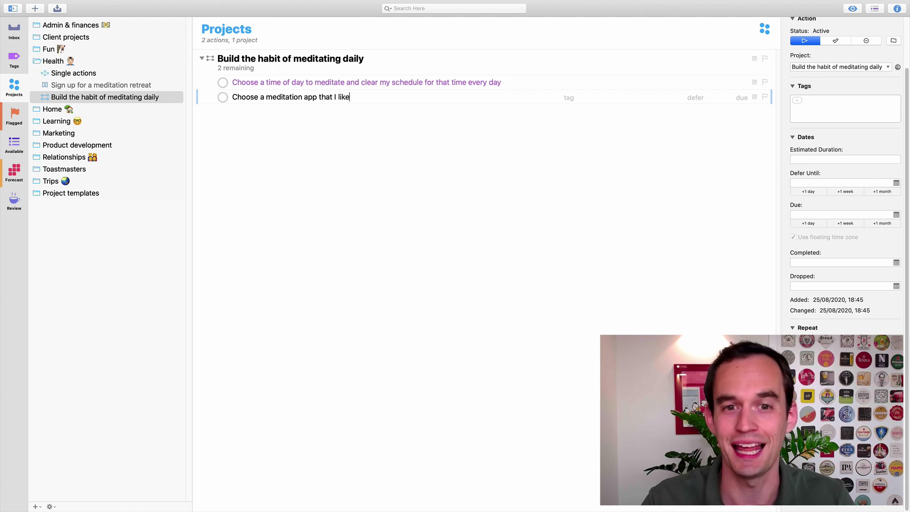
key("Escape")
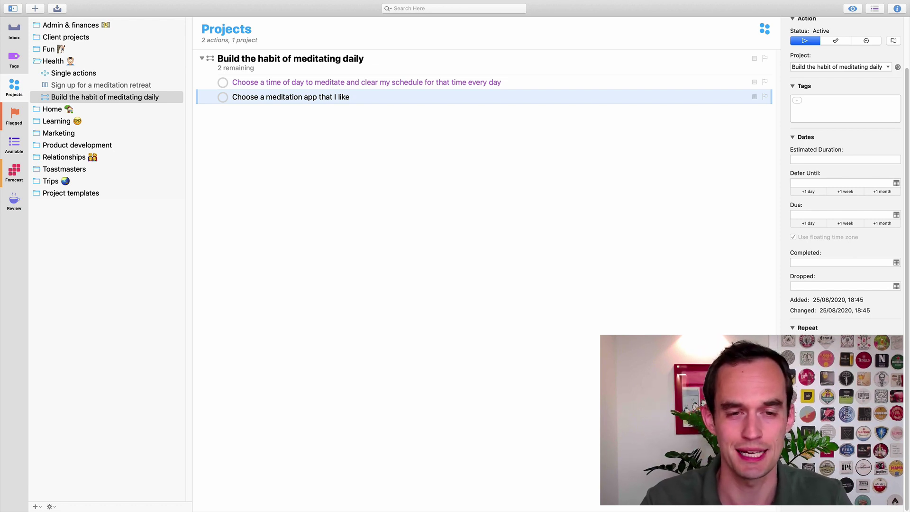
key("Return")
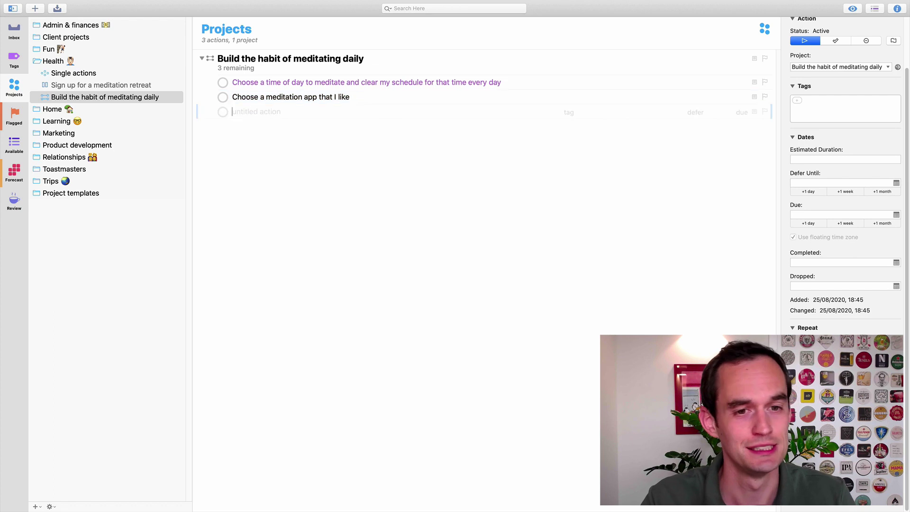
type("Ask")
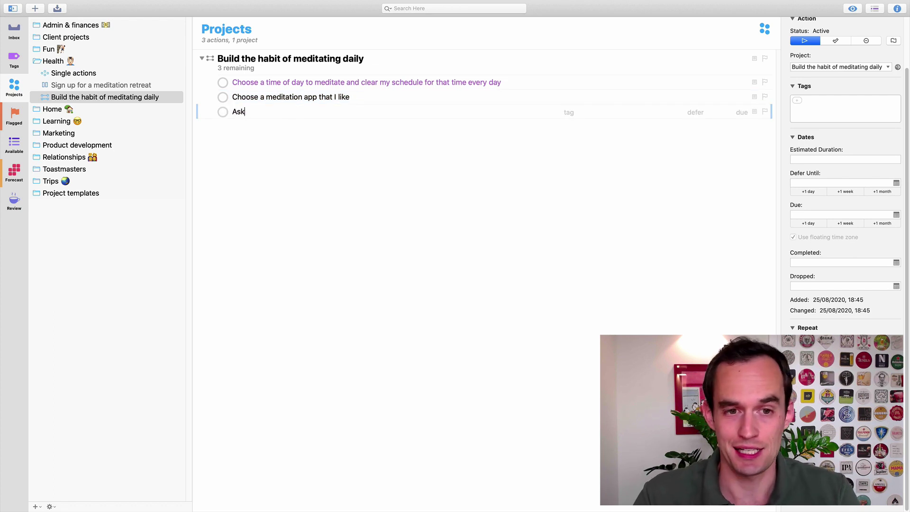
type(" a friend to be an ac")
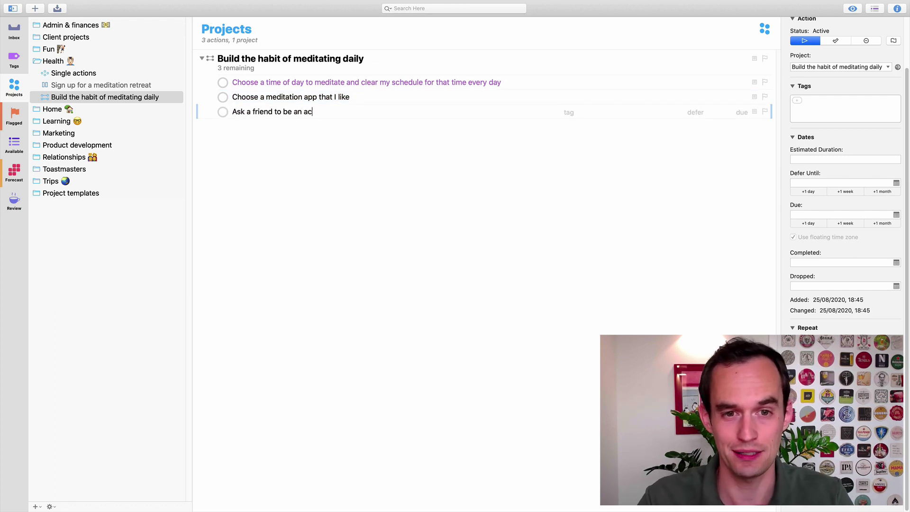
type("countability buddy for this new habit")
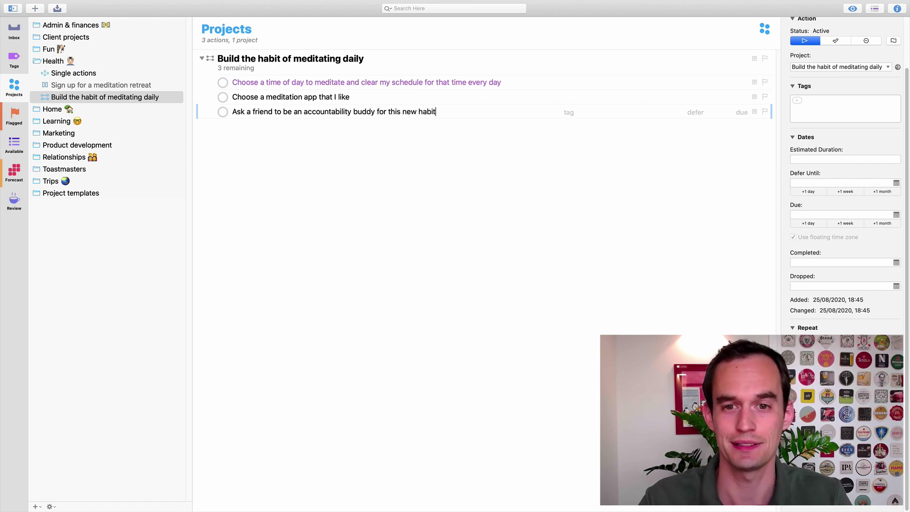
key("Return")
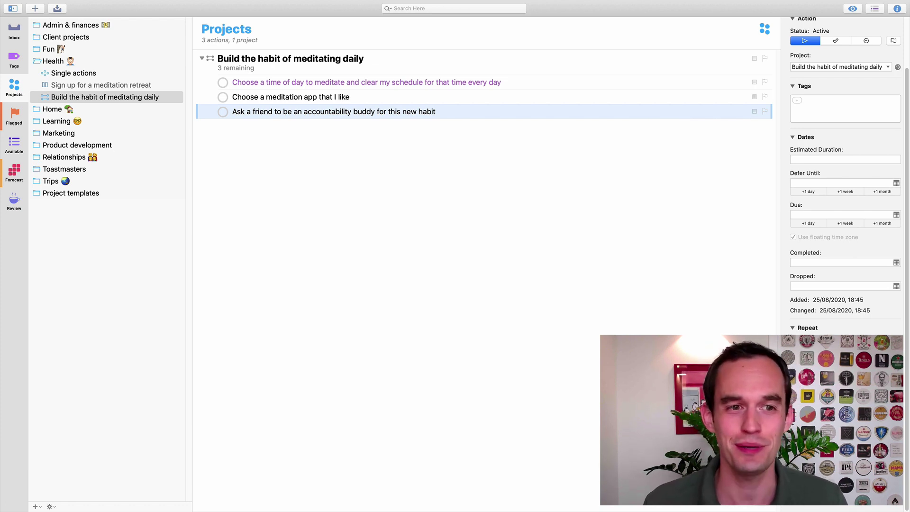
left_click(91, 73)
left_click(265, 161)
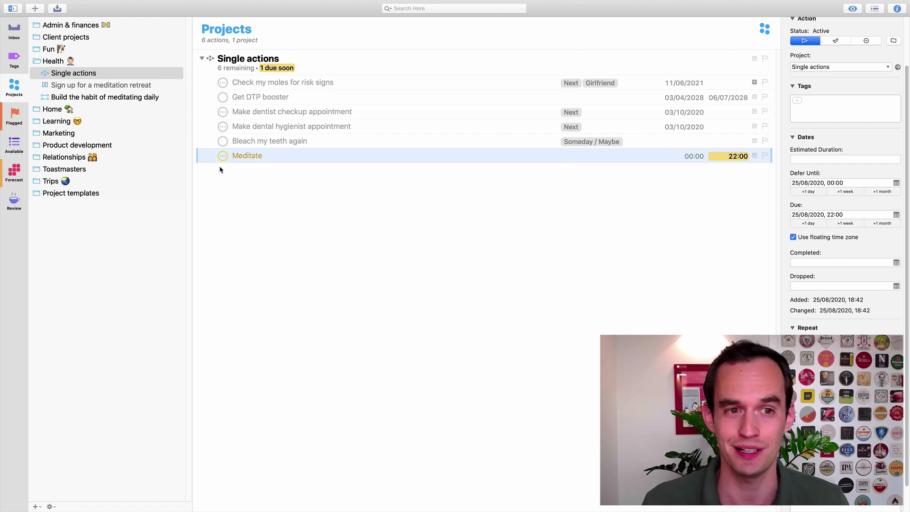
left_click(136, 99)
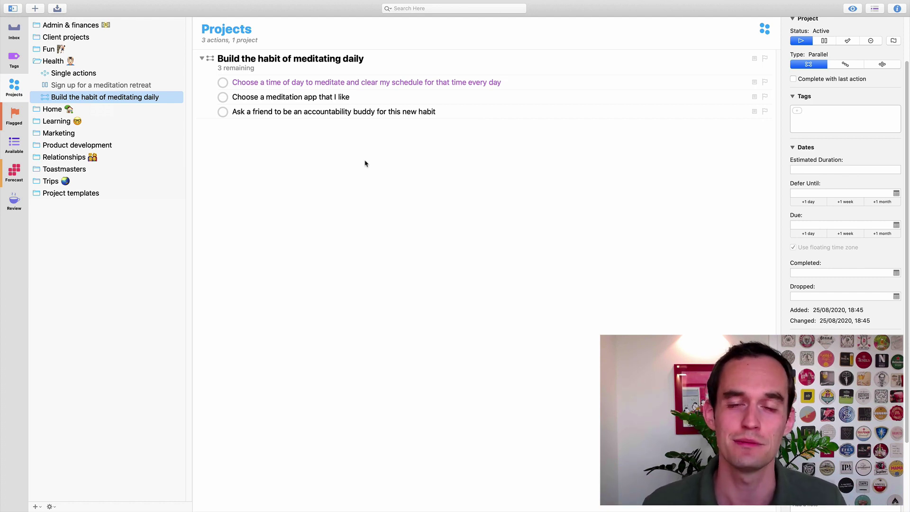
Remove the Meditate row from the Single actions list.
left_click(73, 74)
left_click(269, 158)
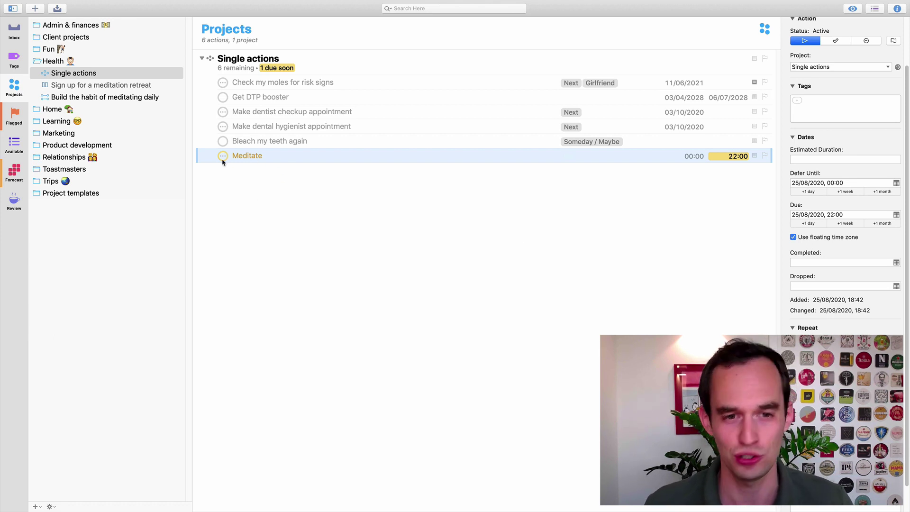
key("Delete")
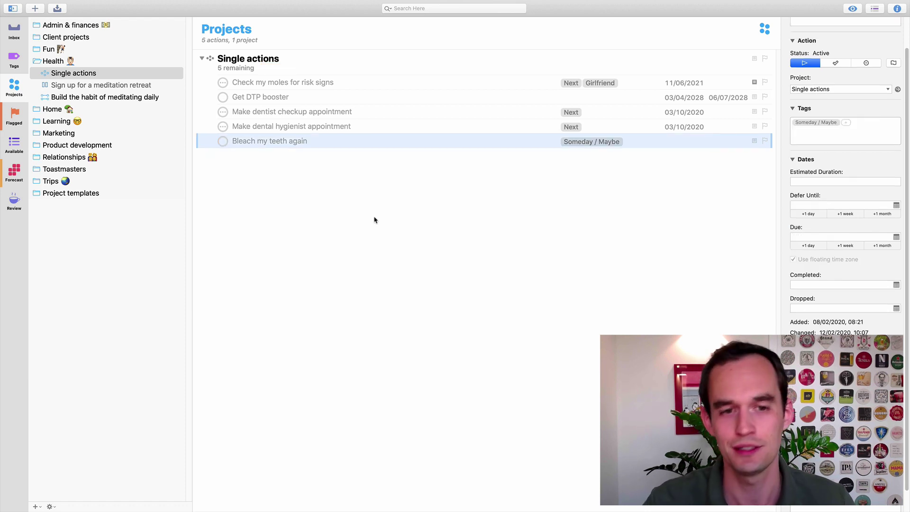